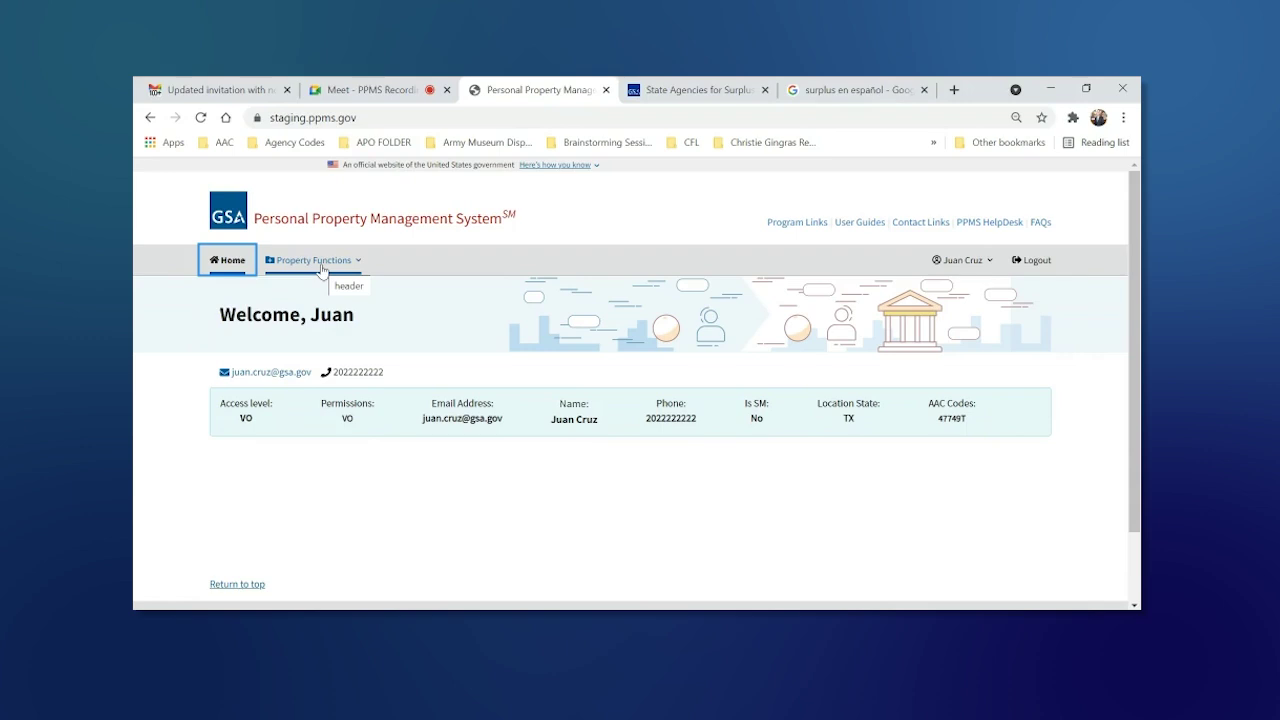
- Open the property search page and enter the keywords "Flashlight MagLite" with matching kept at All Words
click(321, 268)
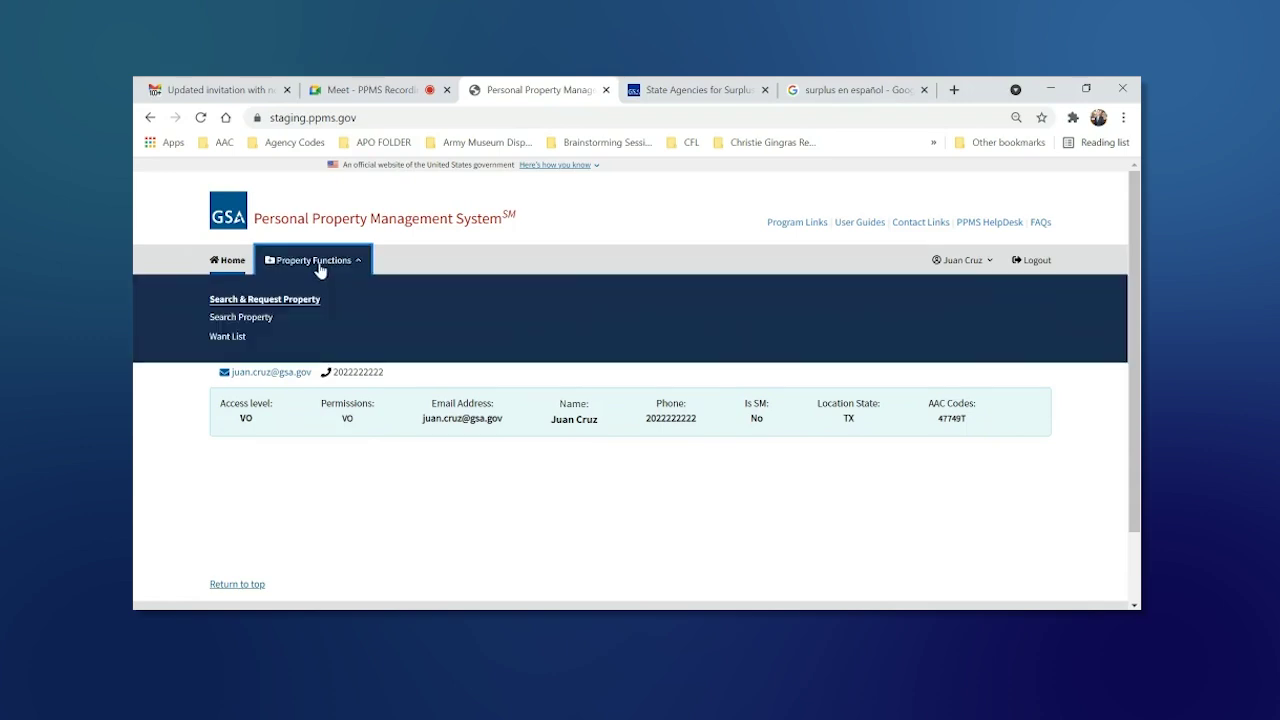
click(241, 317)
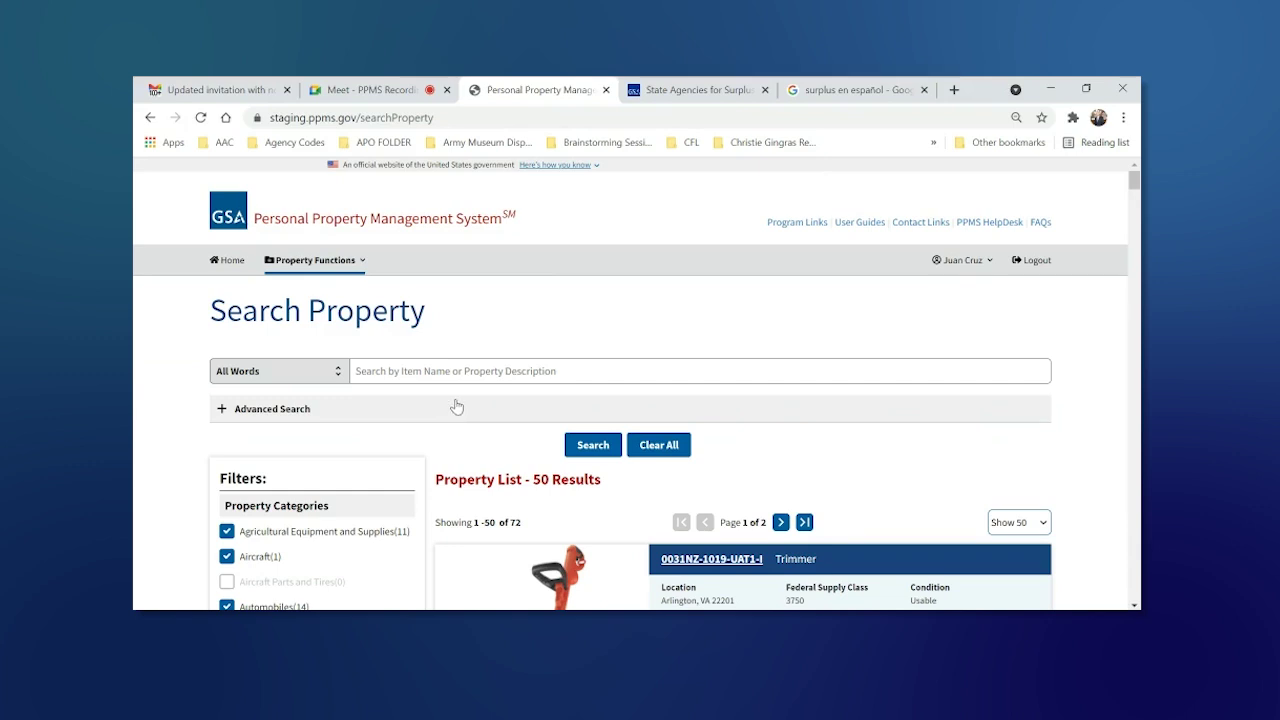
click(408, 371)
text(Fl)
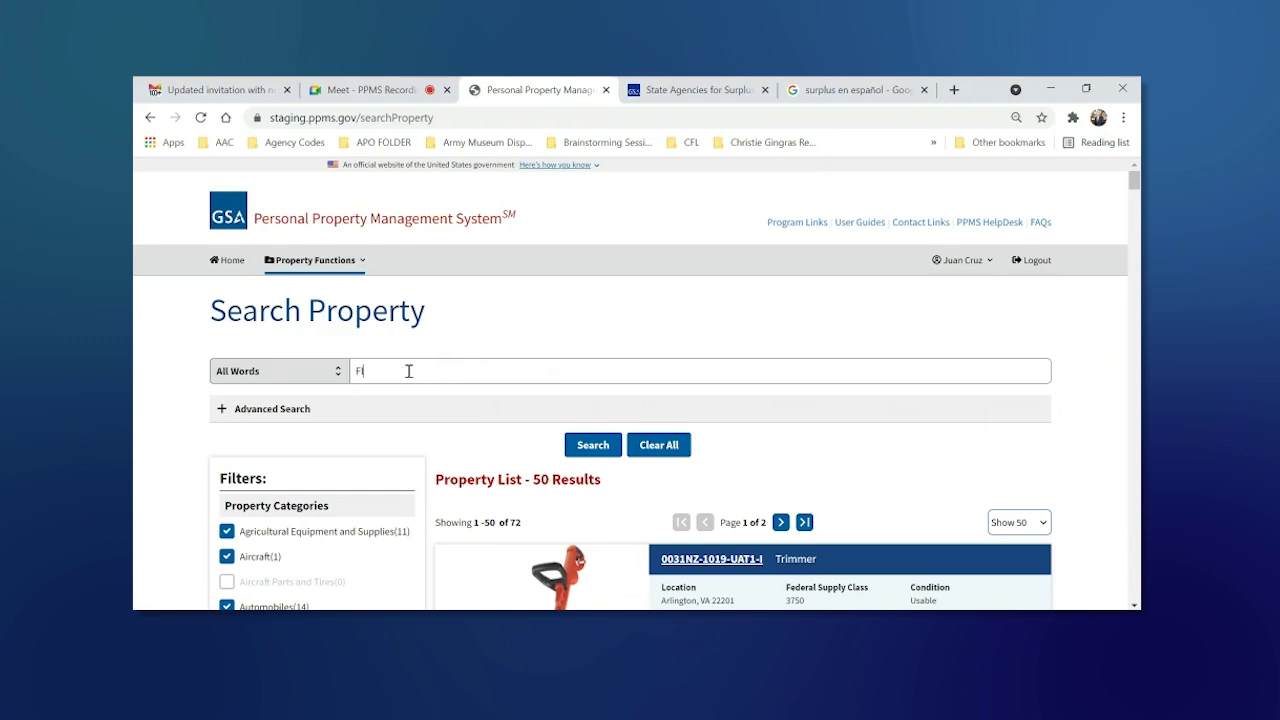
text(ashlight)
click(308, 374)
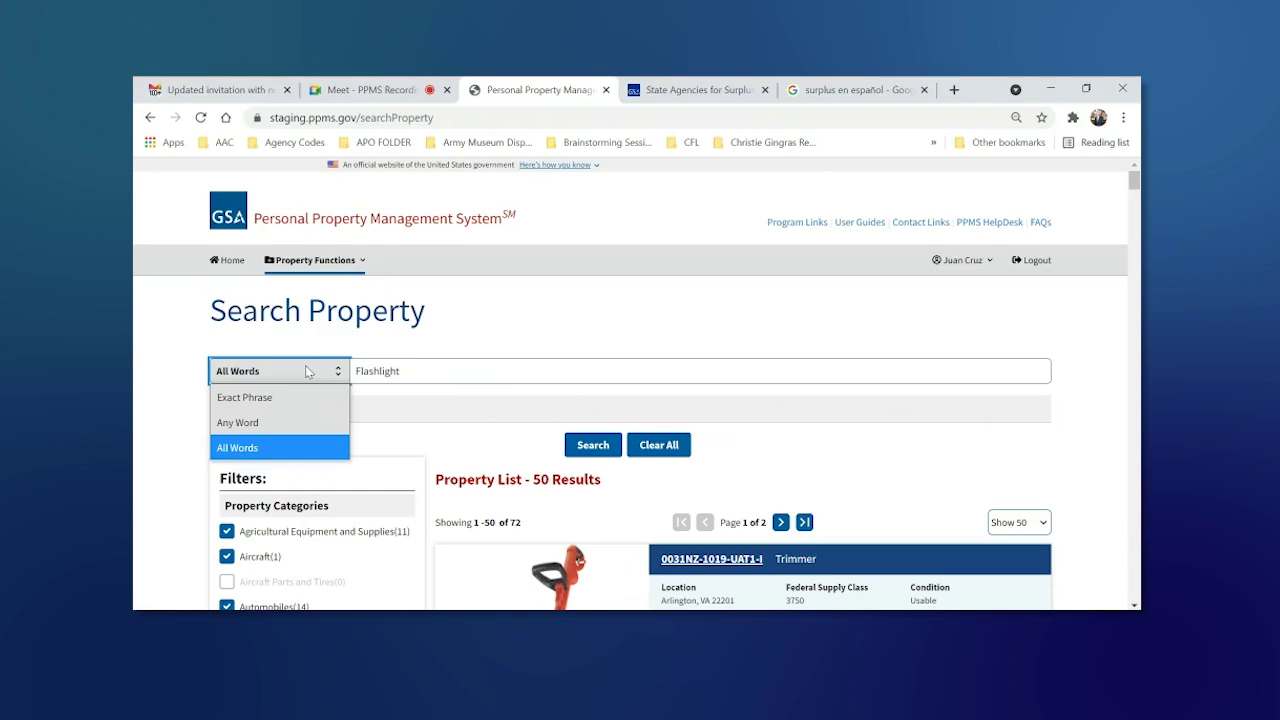
click(425, 369)
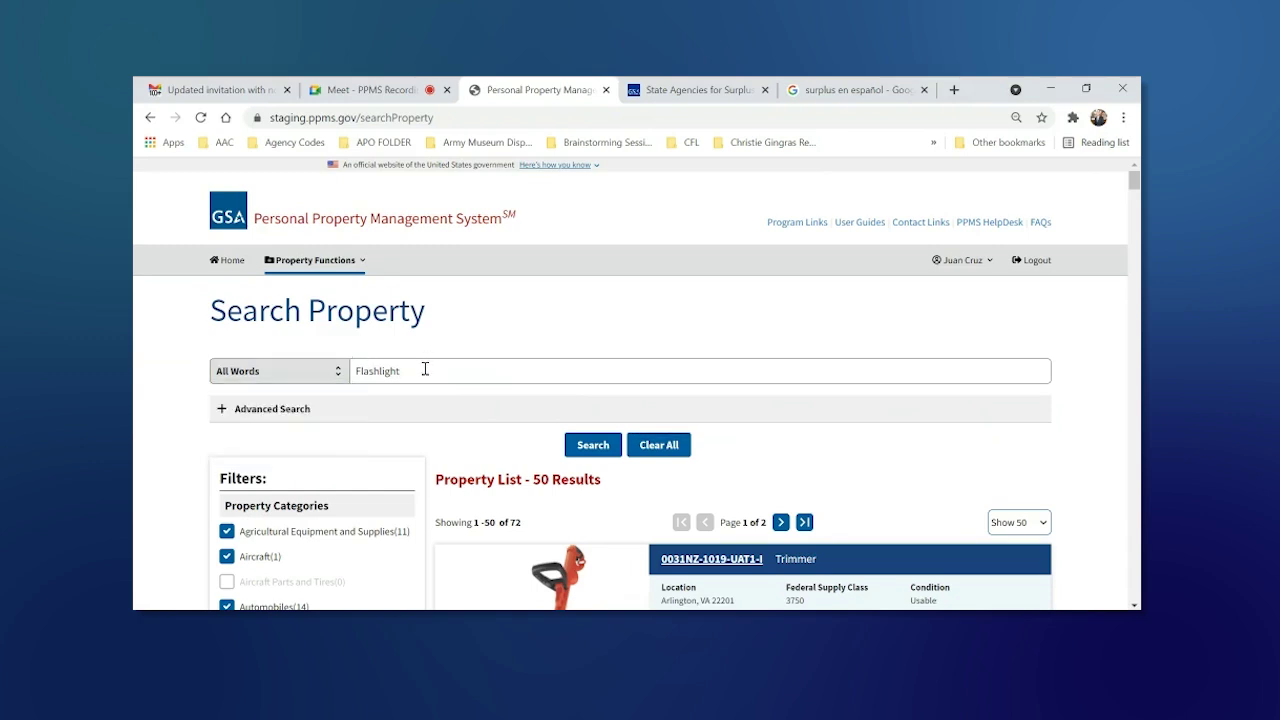
text(Maglite)
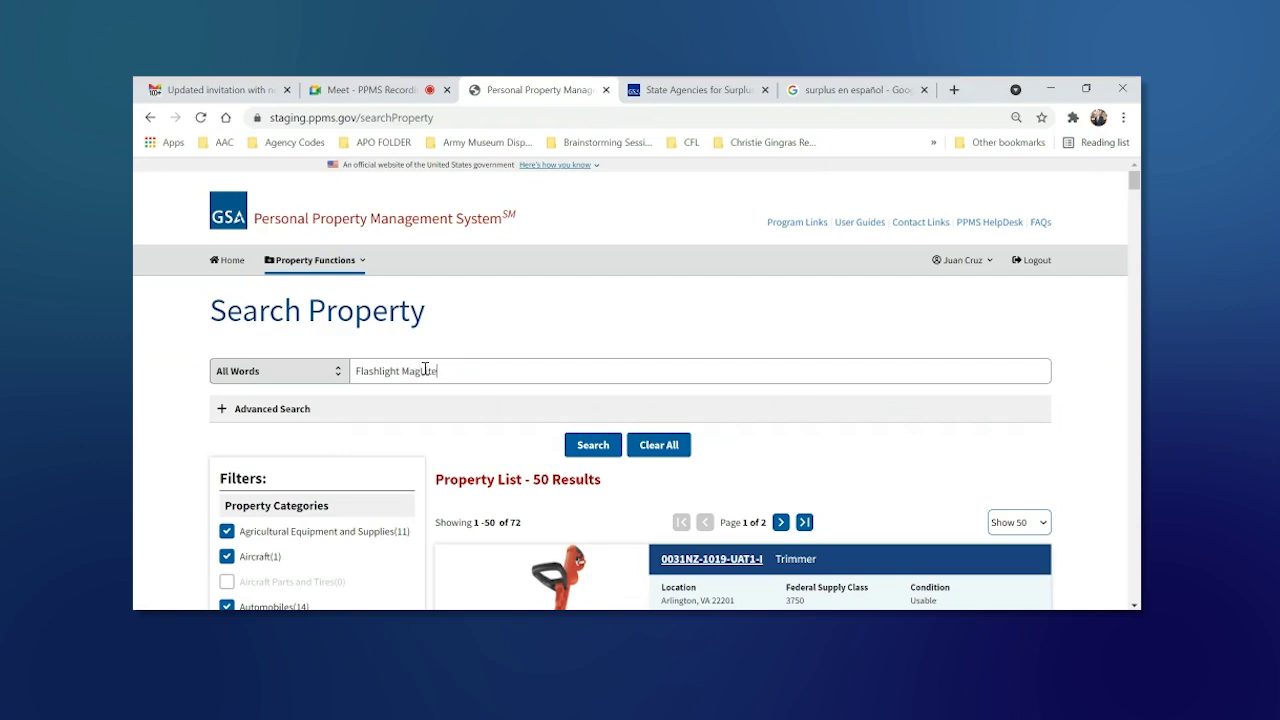
click(339, 378)
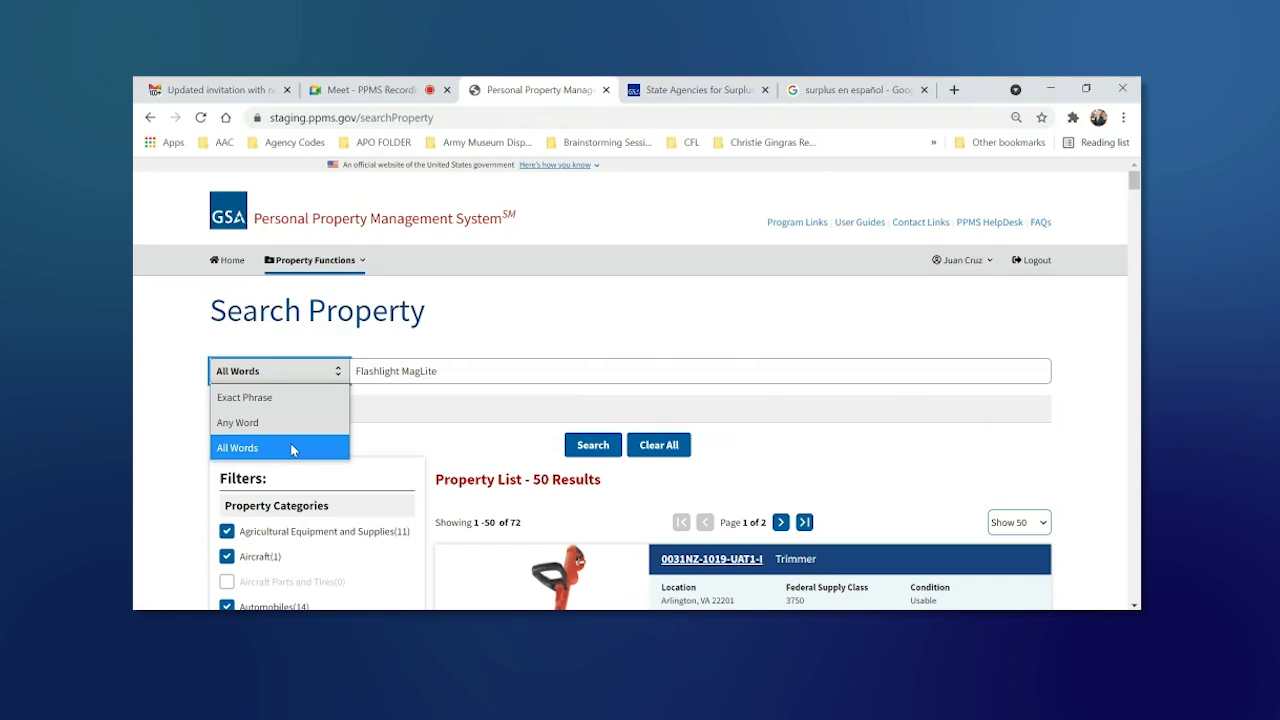
click(400, 397)
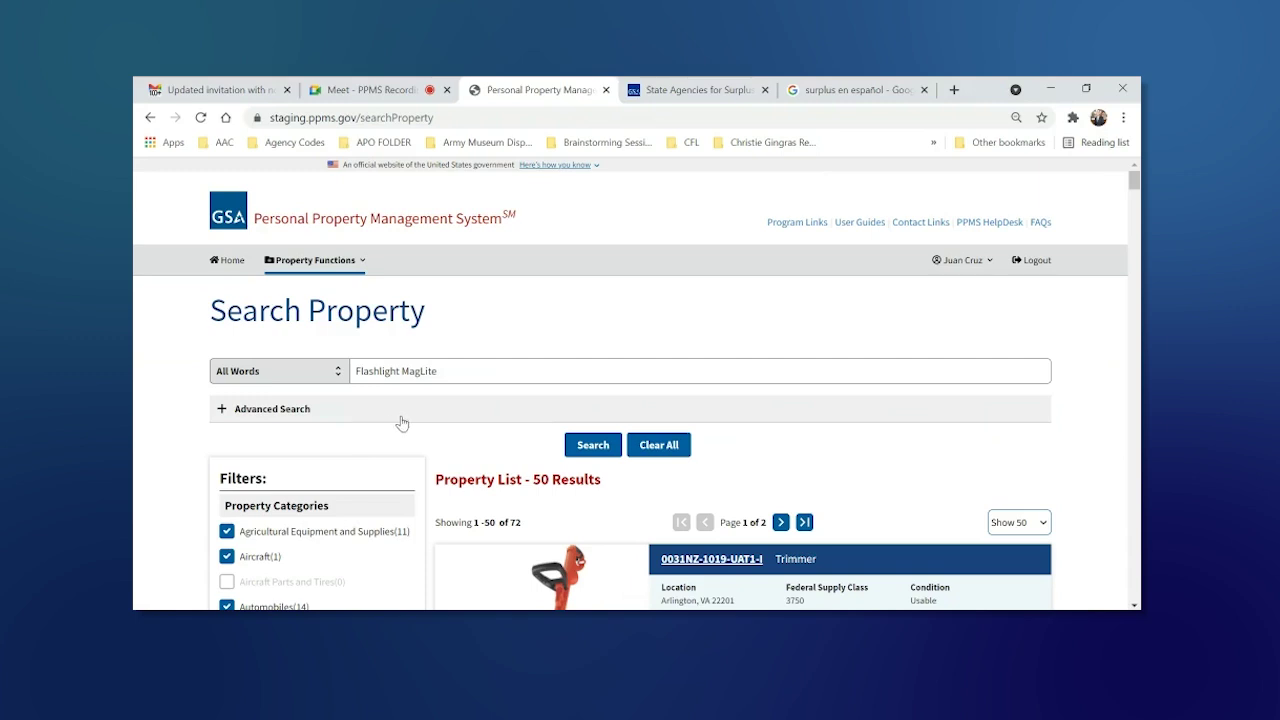
- Expand the advanced search options and add Alabama and Arizona as state filters
click(222, 412)
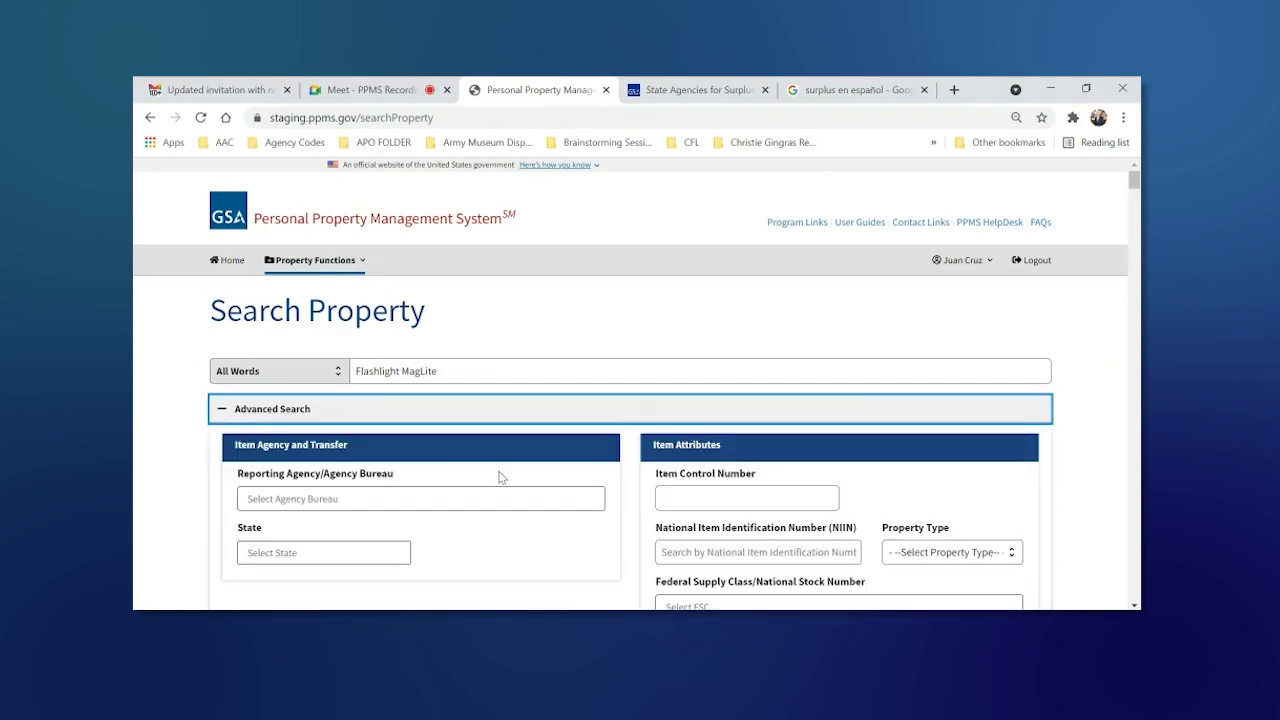
scroll(503, 479, down, 2)
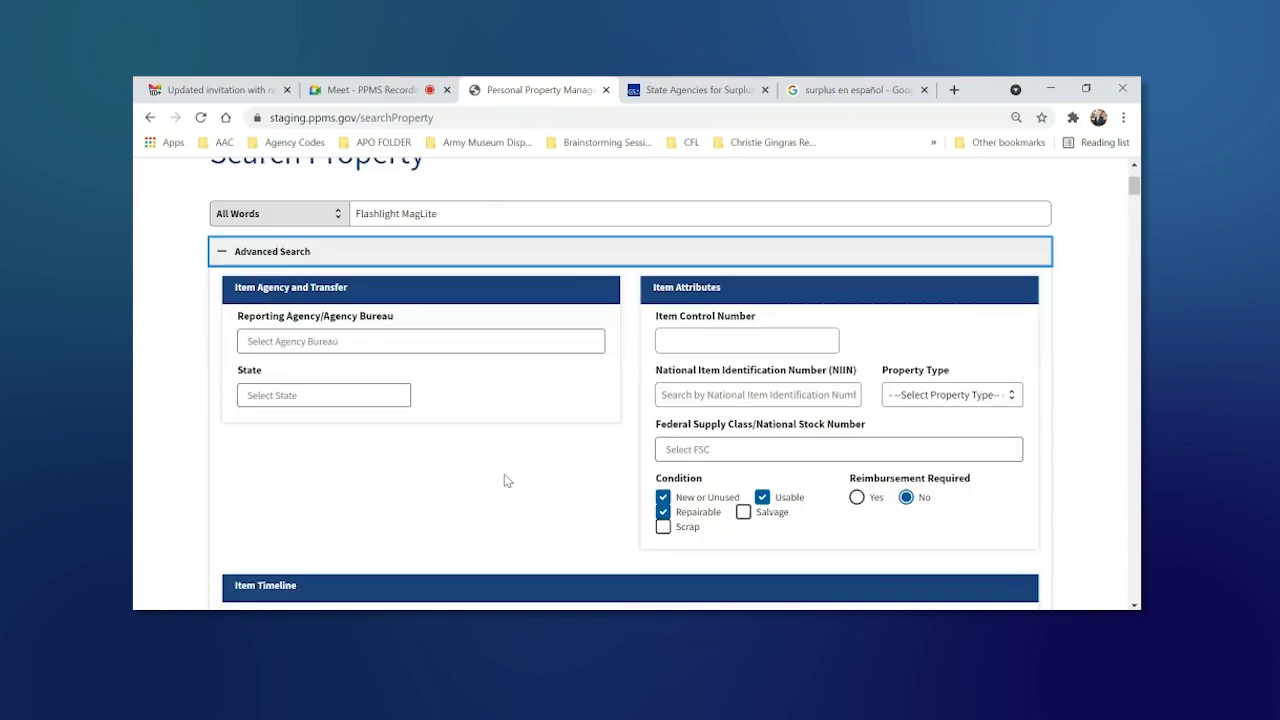
scroll(504, 481, down, 1)
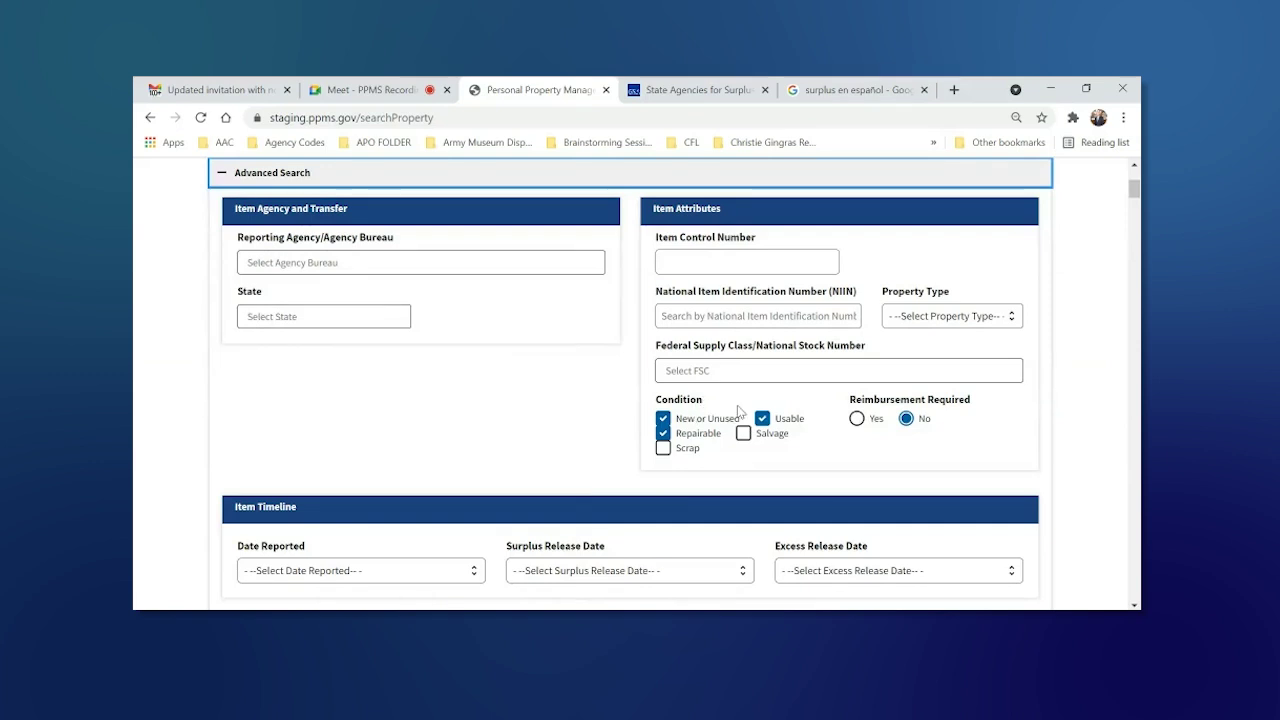
click(663, 434)
click(309, 317)
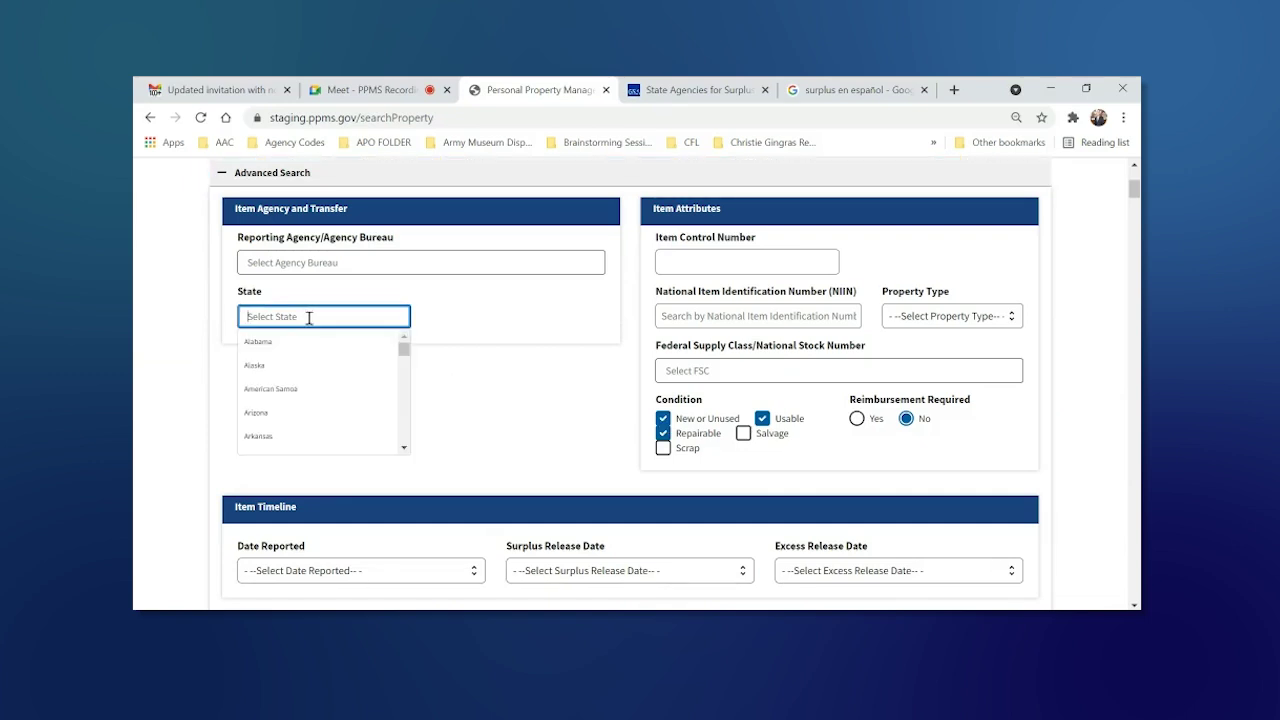
scroll(309, 317, up, 1)
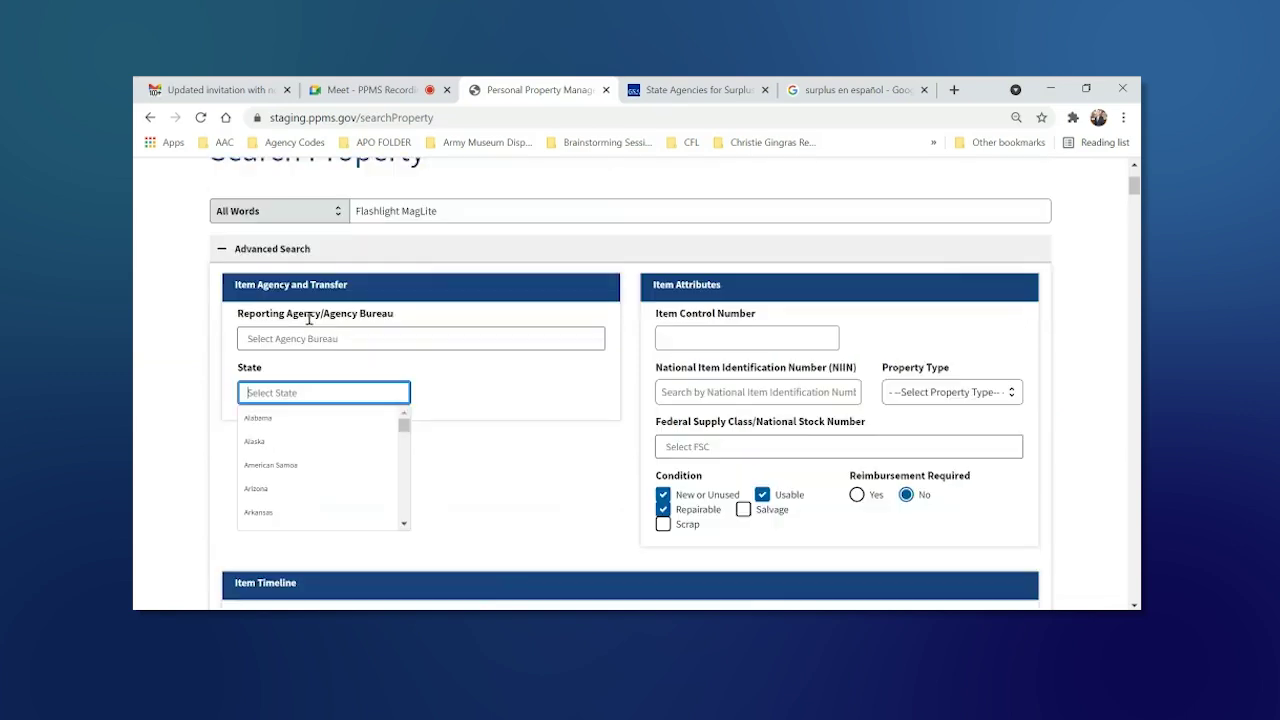
click(278, 421)
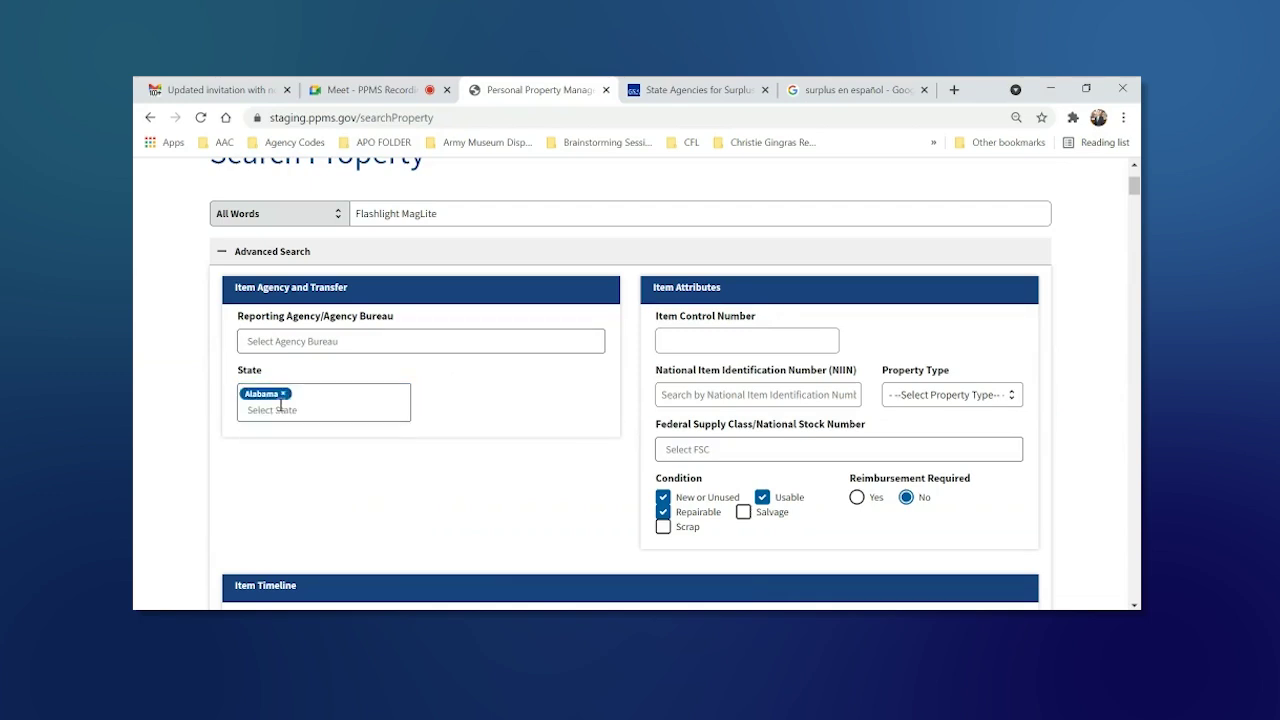
click(280, 405)
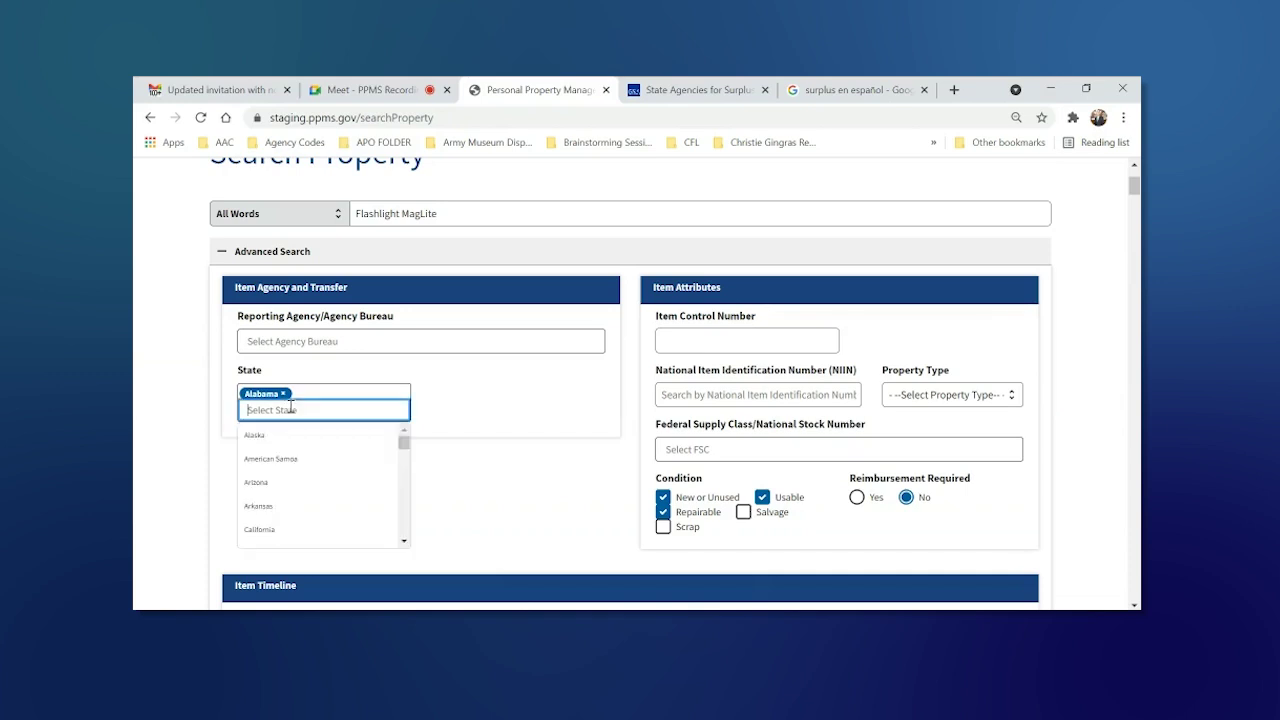
click(278, 484)
click(362, 405)
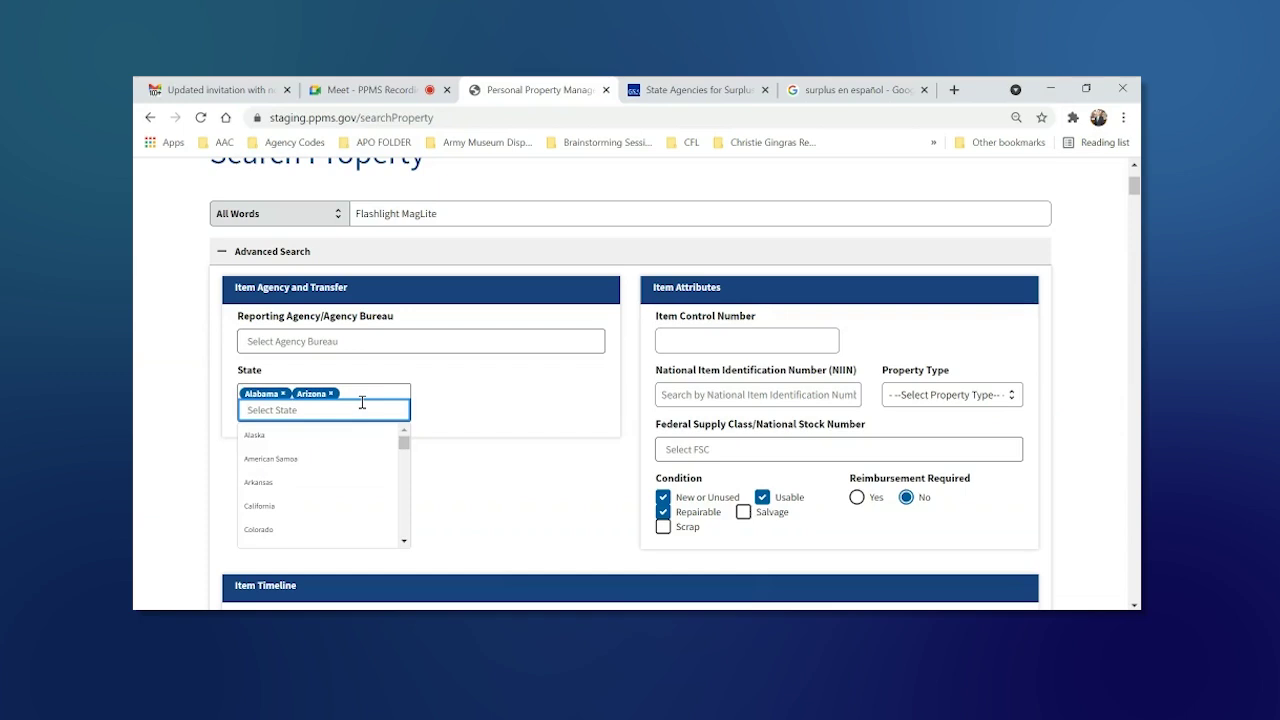
click(439, 402)
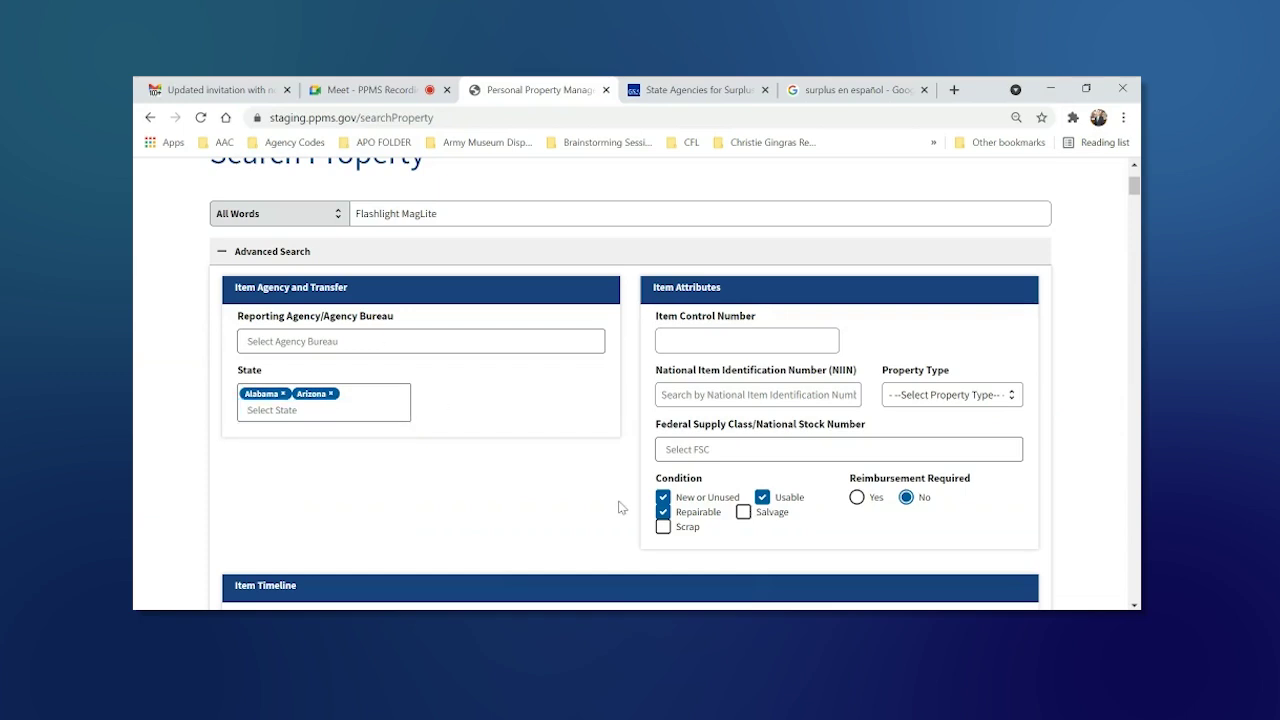
- Remove Arizona and Alabama from the state filters
click(330, 395)
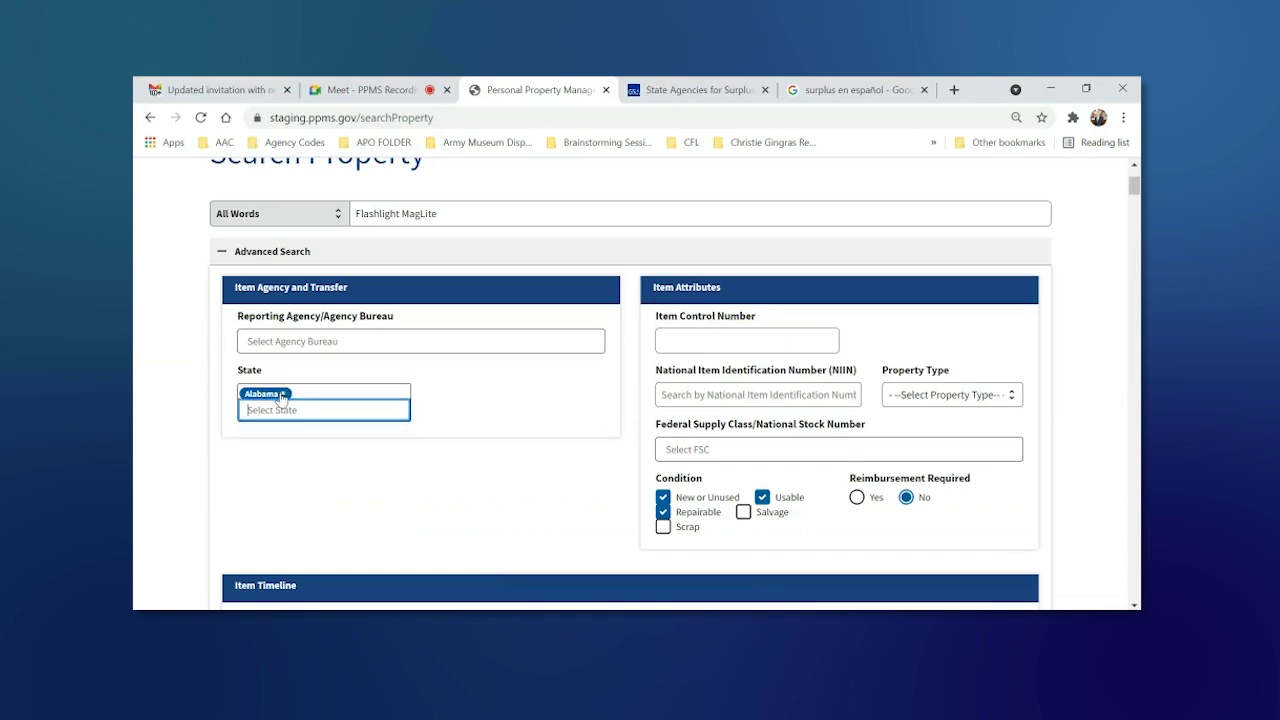
click(283, 394)
click(471, 404)
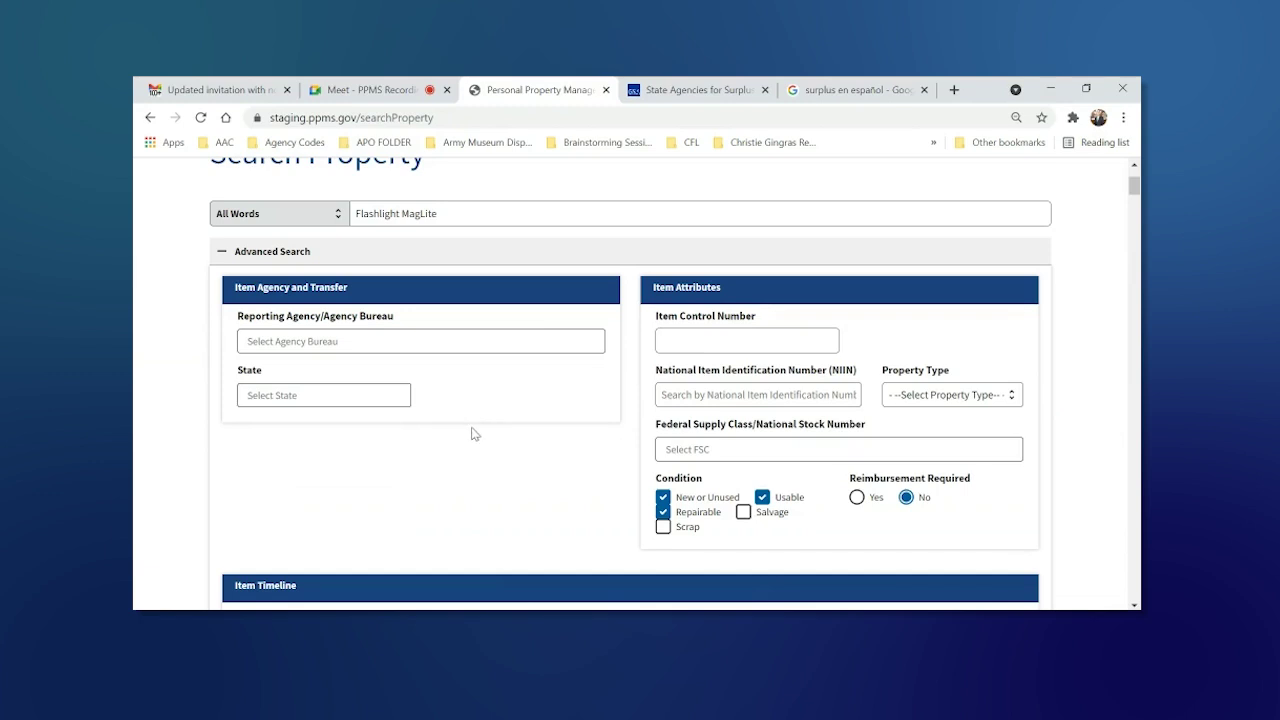
- Try to run the "Flashlight MagLite" search with no state filter and return to the home page
scroll(475, 437, up, 3)
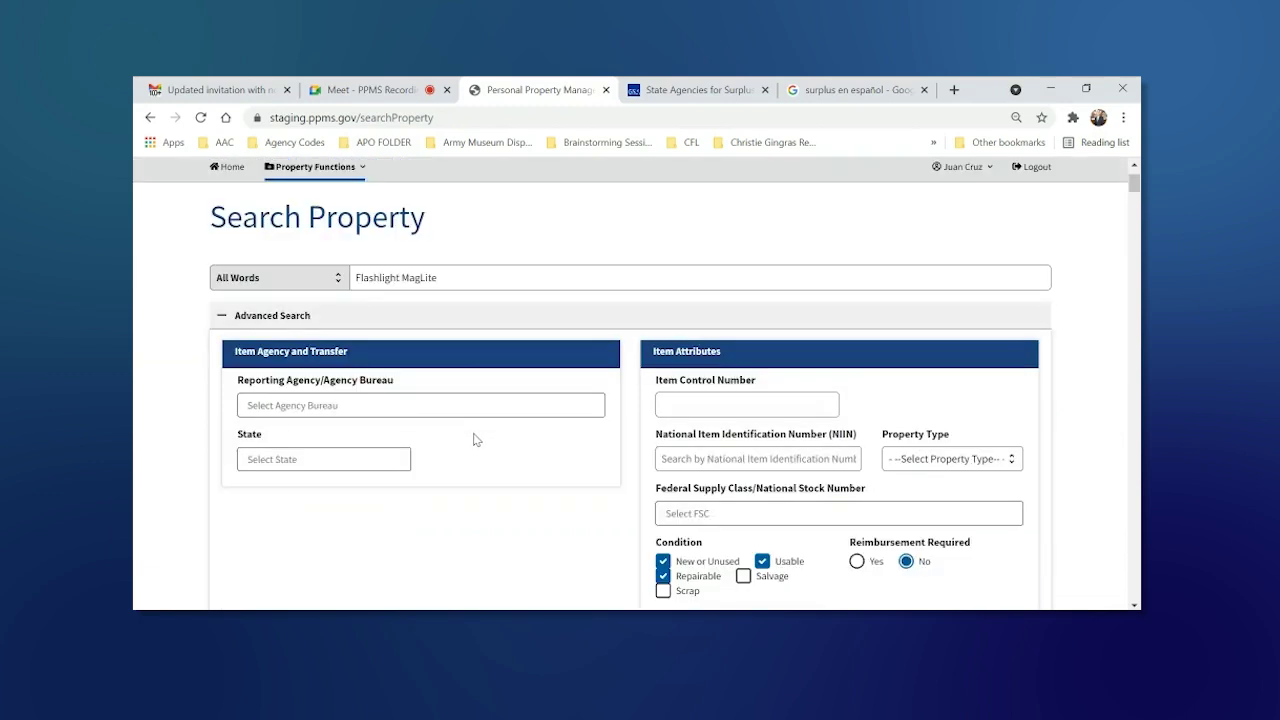
scroll(505, 463, down, 3)
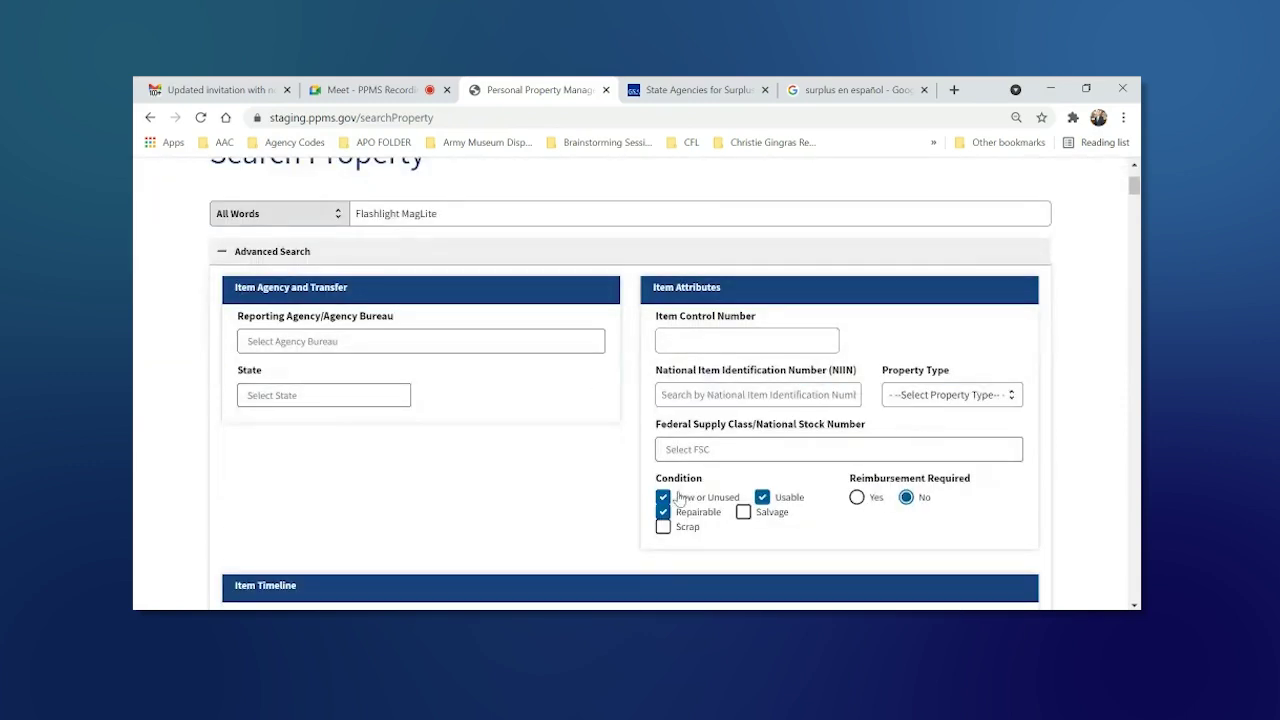
scroll(534, 451, down, 5)
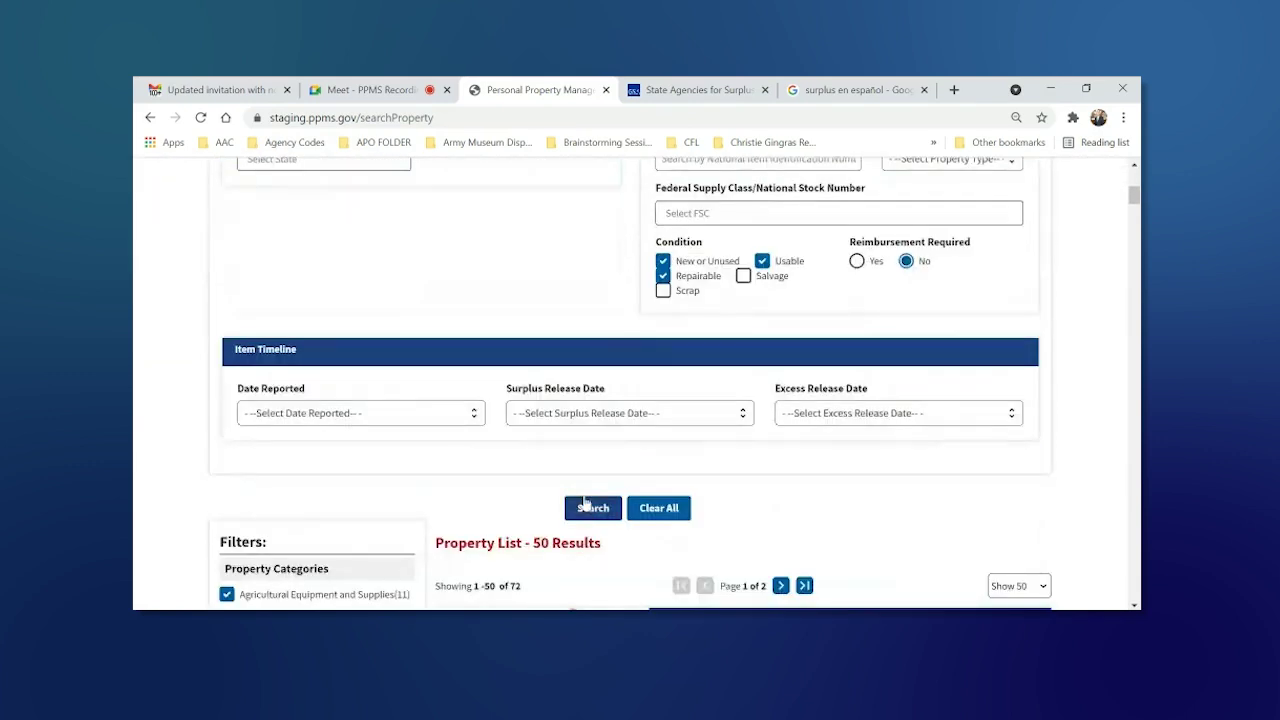
click(591, 508)
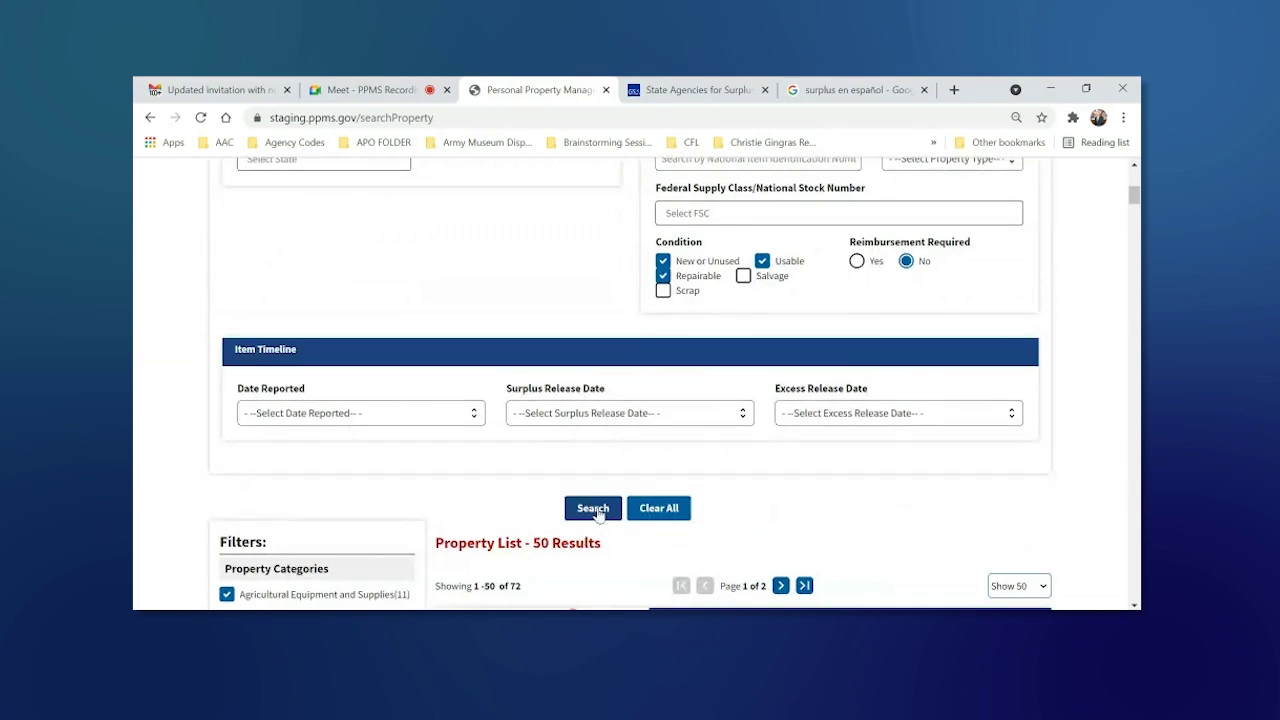
scroll(594, 515, up, 8)
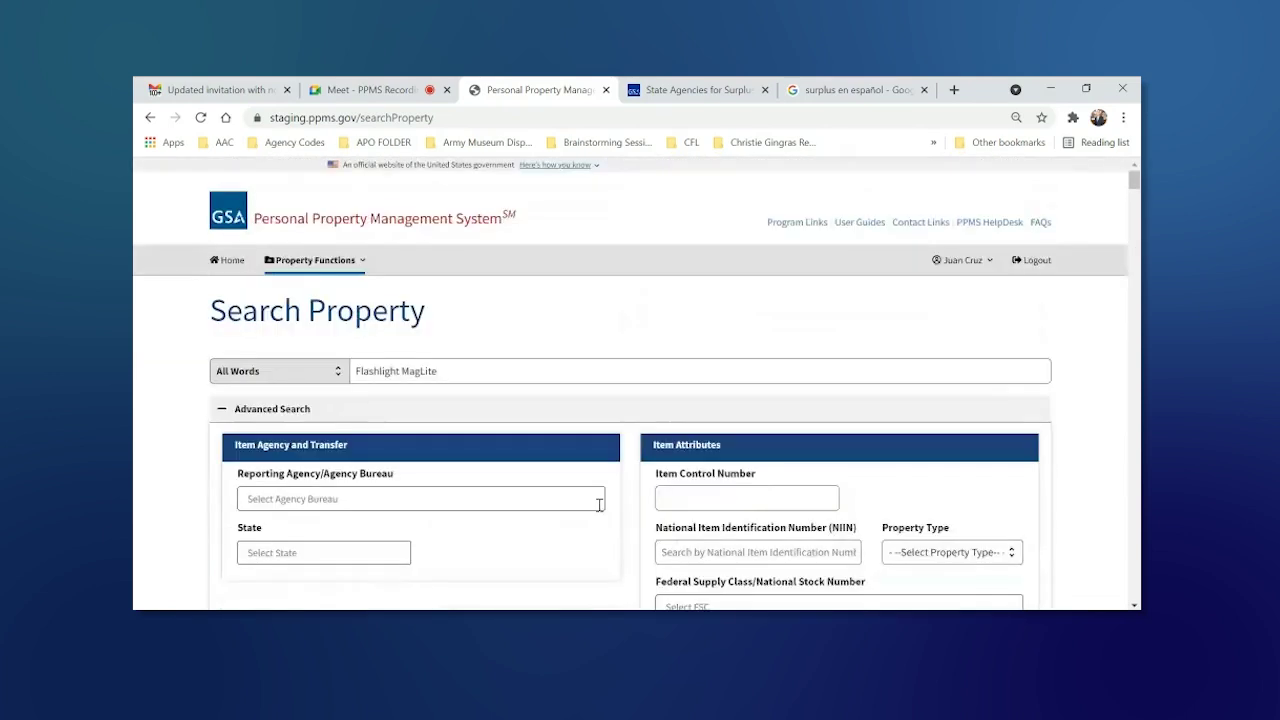
click(150, 117)
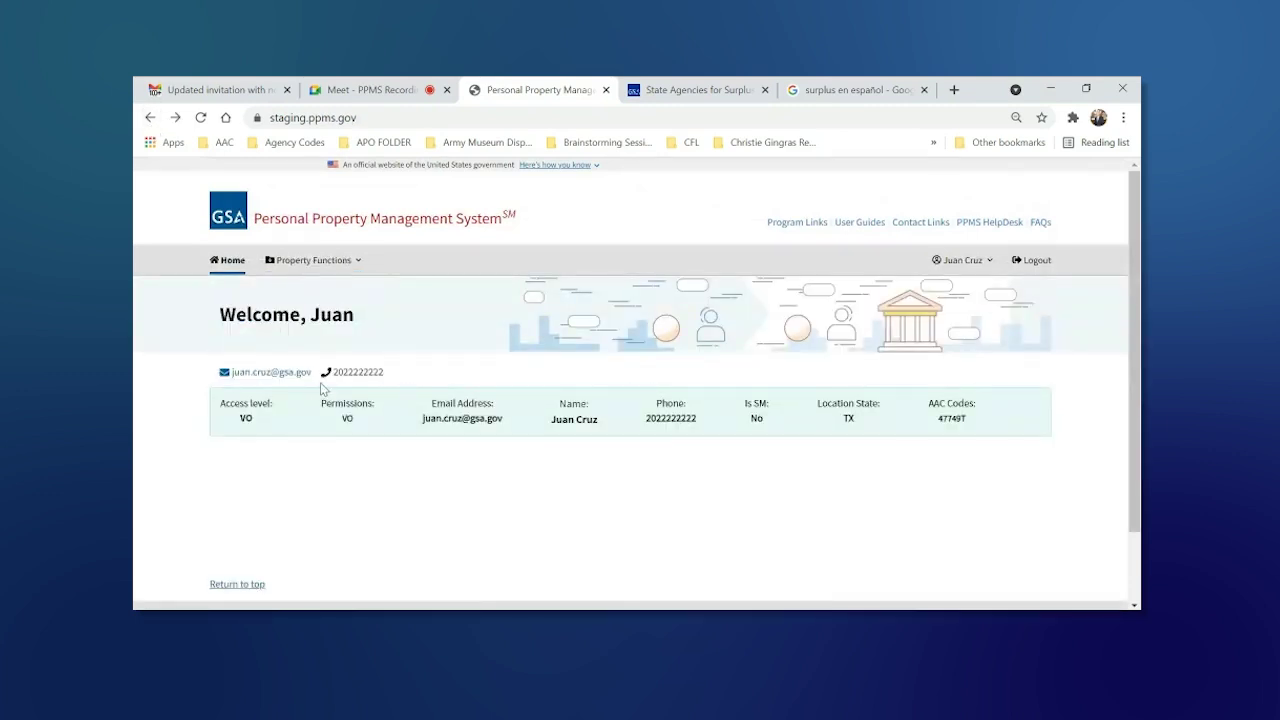
- Open the property search page and set the keyword matching to Any Word
click(310, 264)
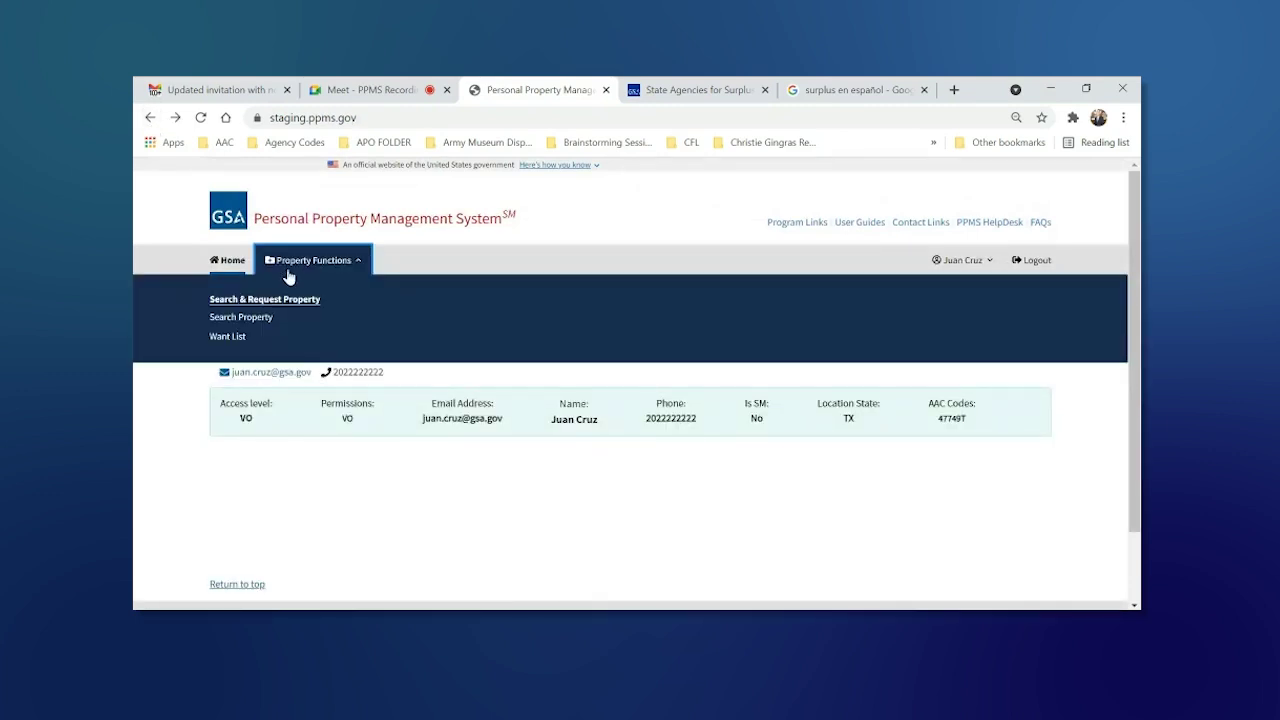
click(262, 320)
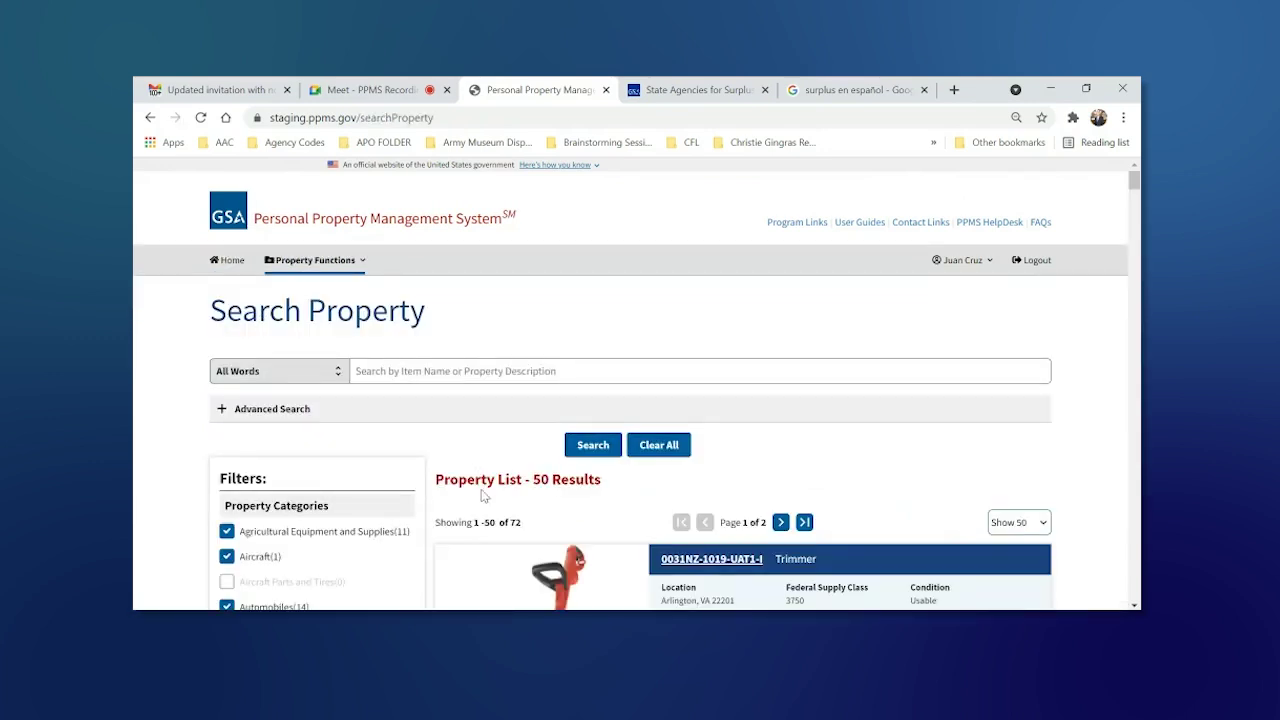
scroll(483, 496, down, 1)
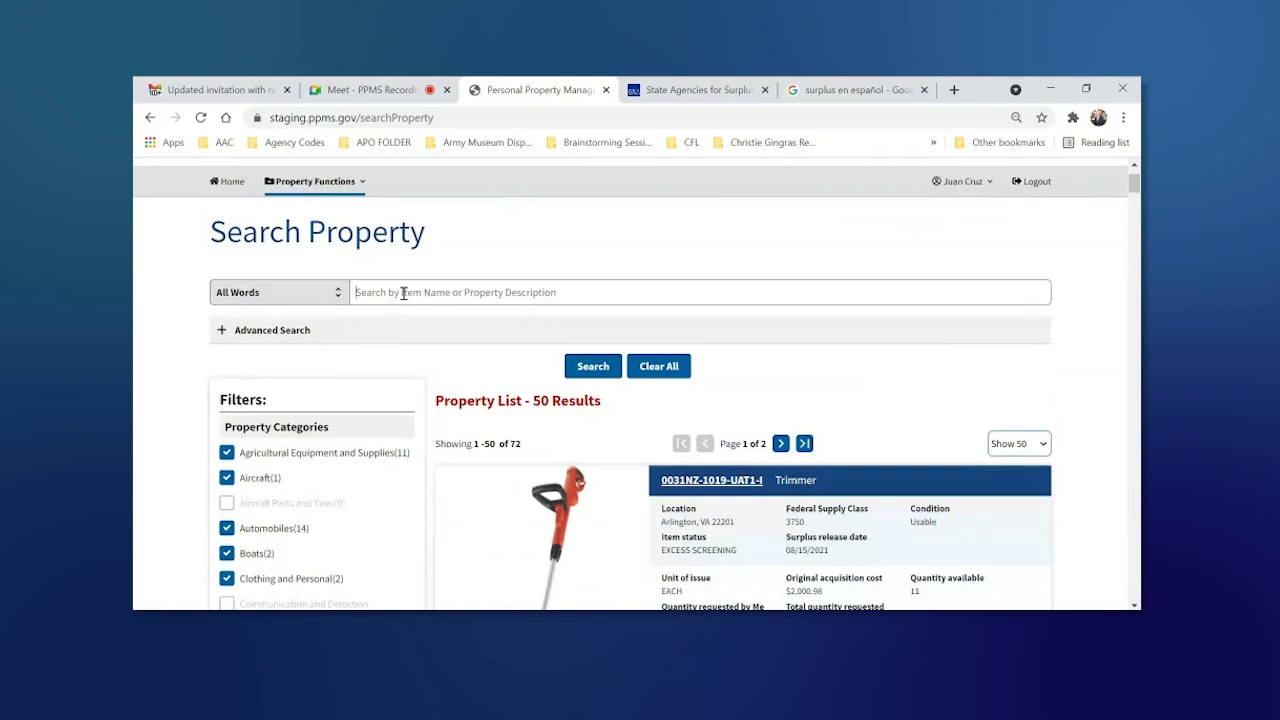
click(337, 300)
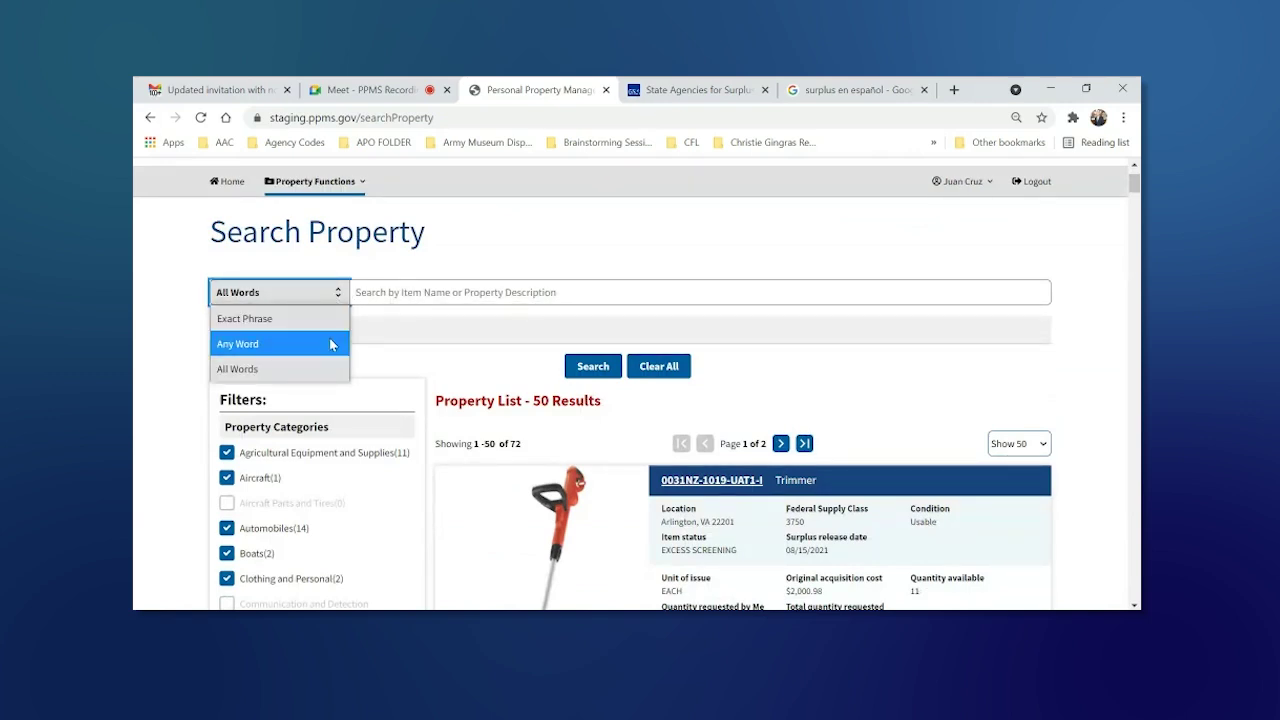
click(332, 344)
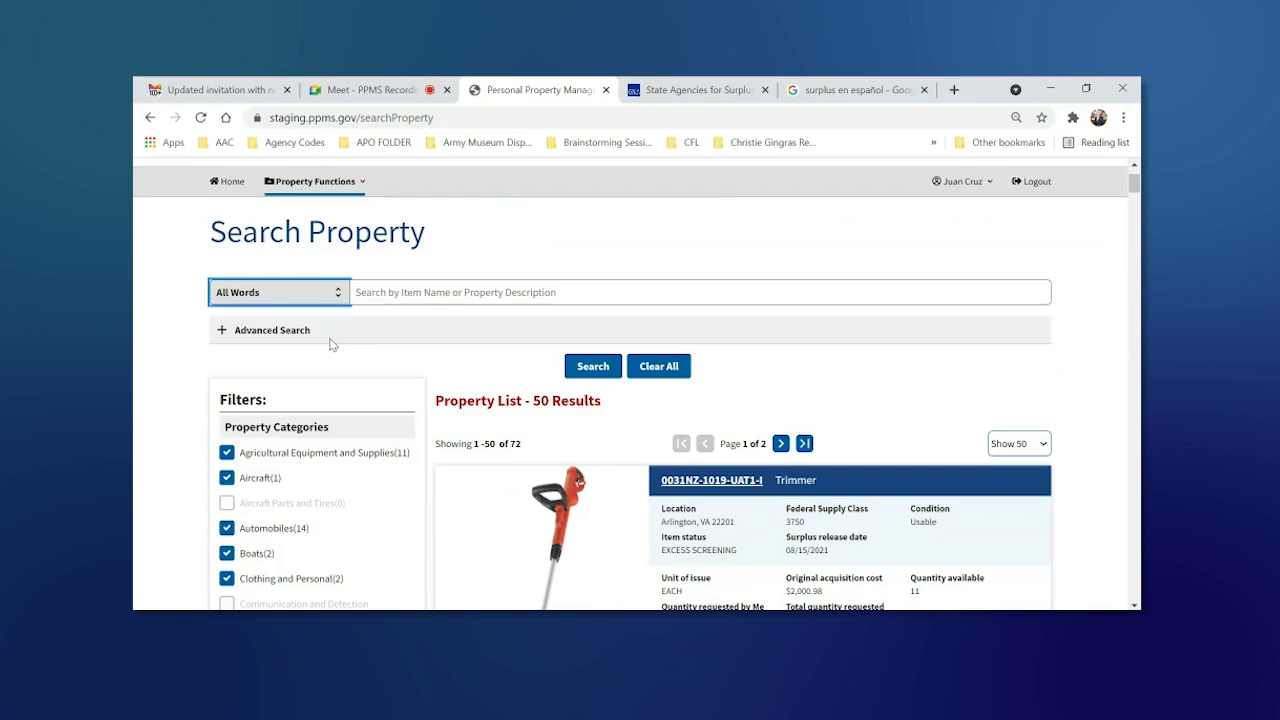
- Search the property list for the keywords "Flashlight Maglite"
click(385, 303)
text(Flashl)
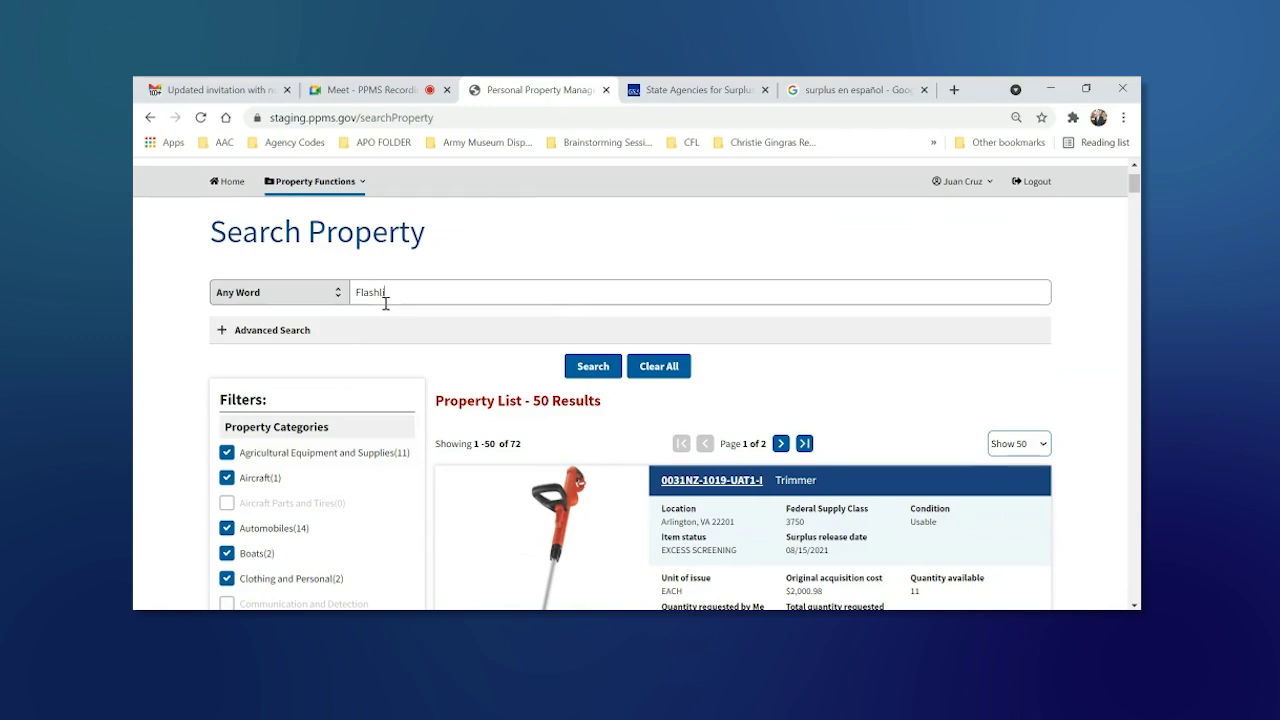
text(ight)
key(BackSpace)
key(BackSpace)
key(BackSpace)
key(BackSpace)
click(590, 367)
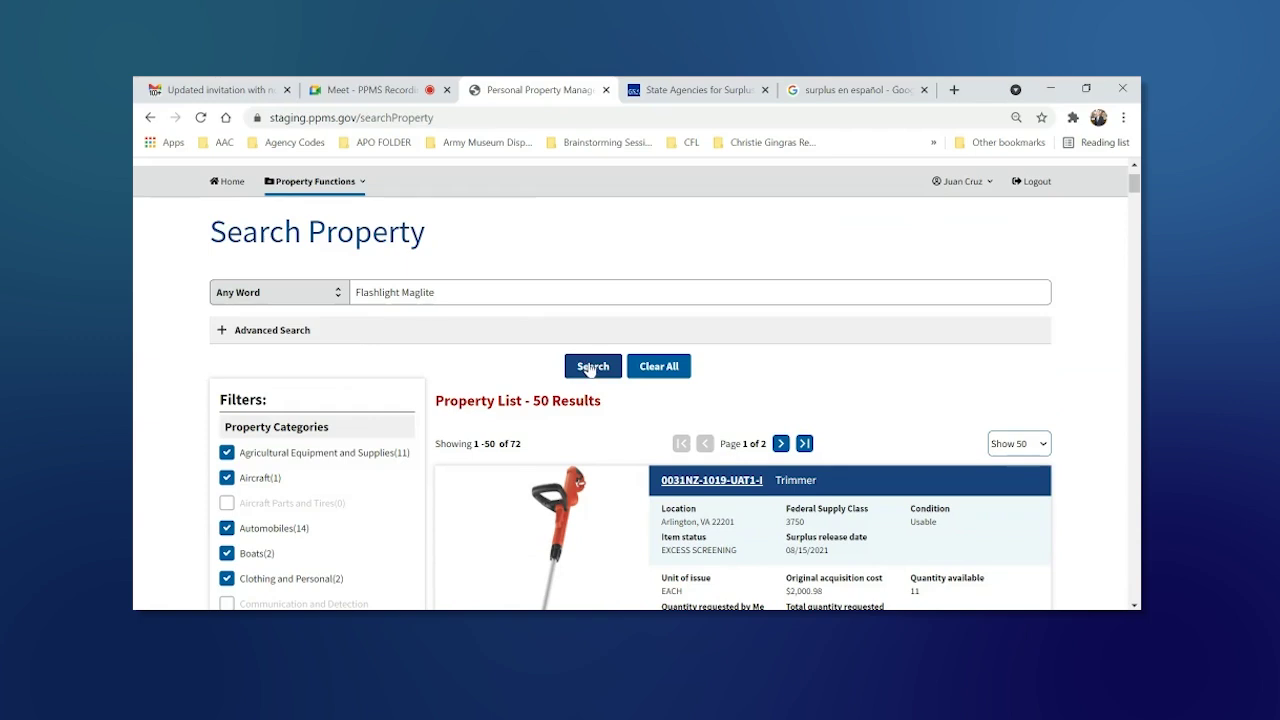
click(590, 368)
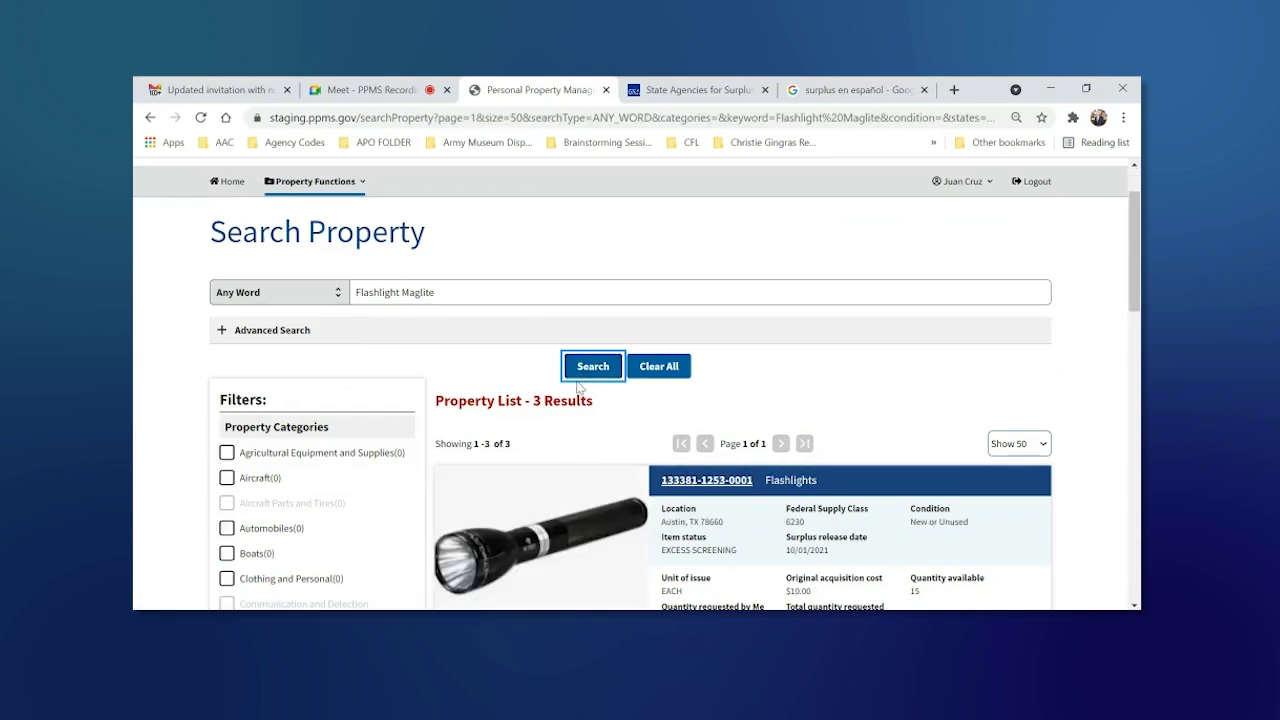
- Review the flashlight listings in the search results, including location, condition and available quantity
scroll(575, 394, down, 3)
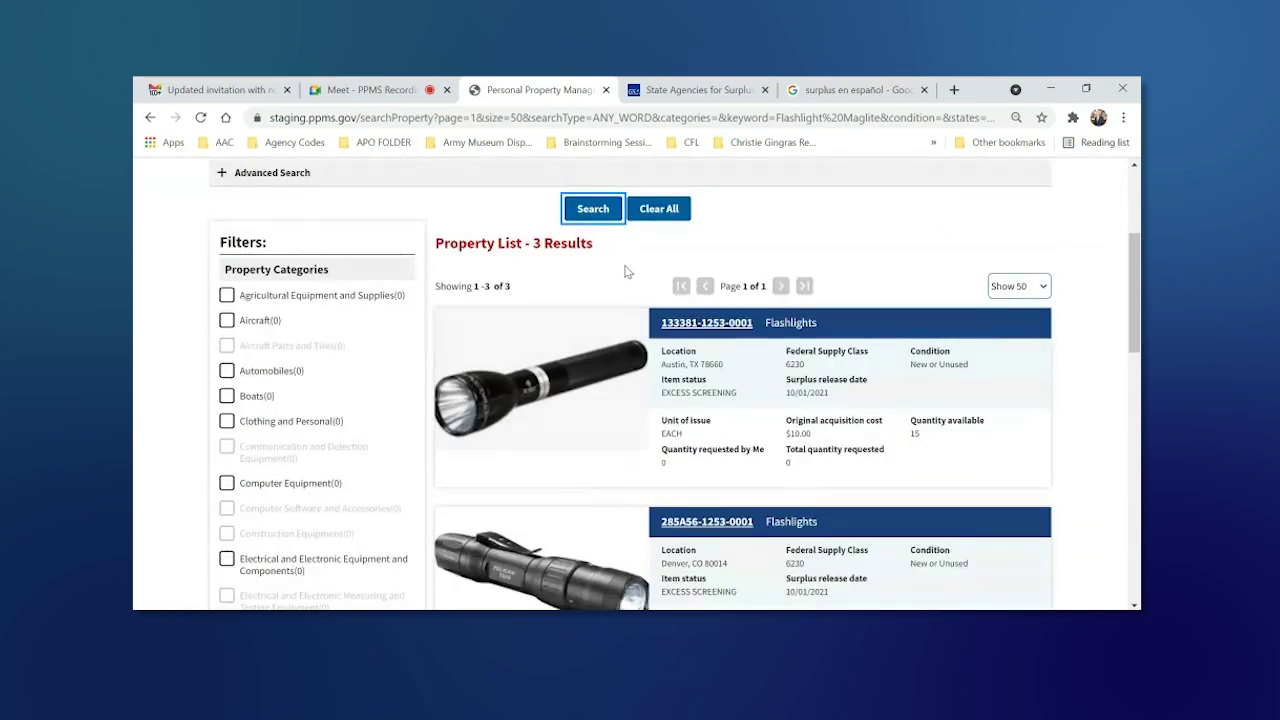
scroll(604, 300, down, 1)
scroll(604, 302, down, 4)
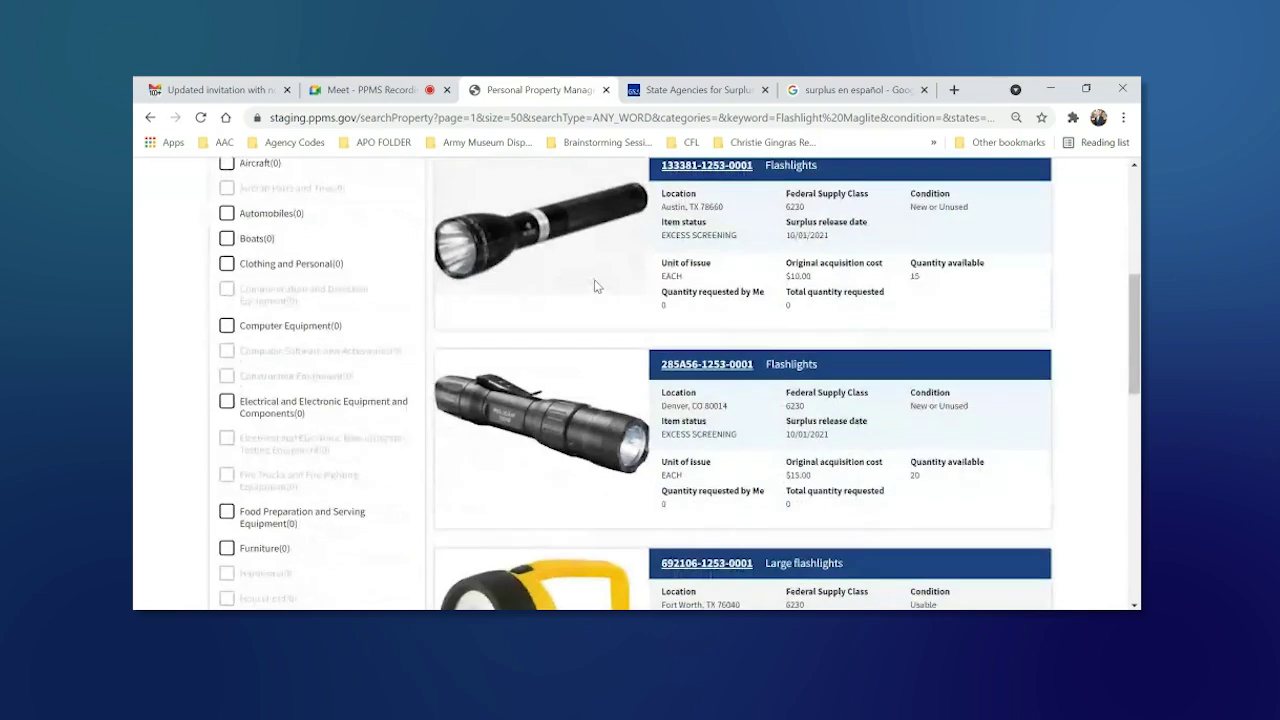
scroll(592, 290, down, 5)
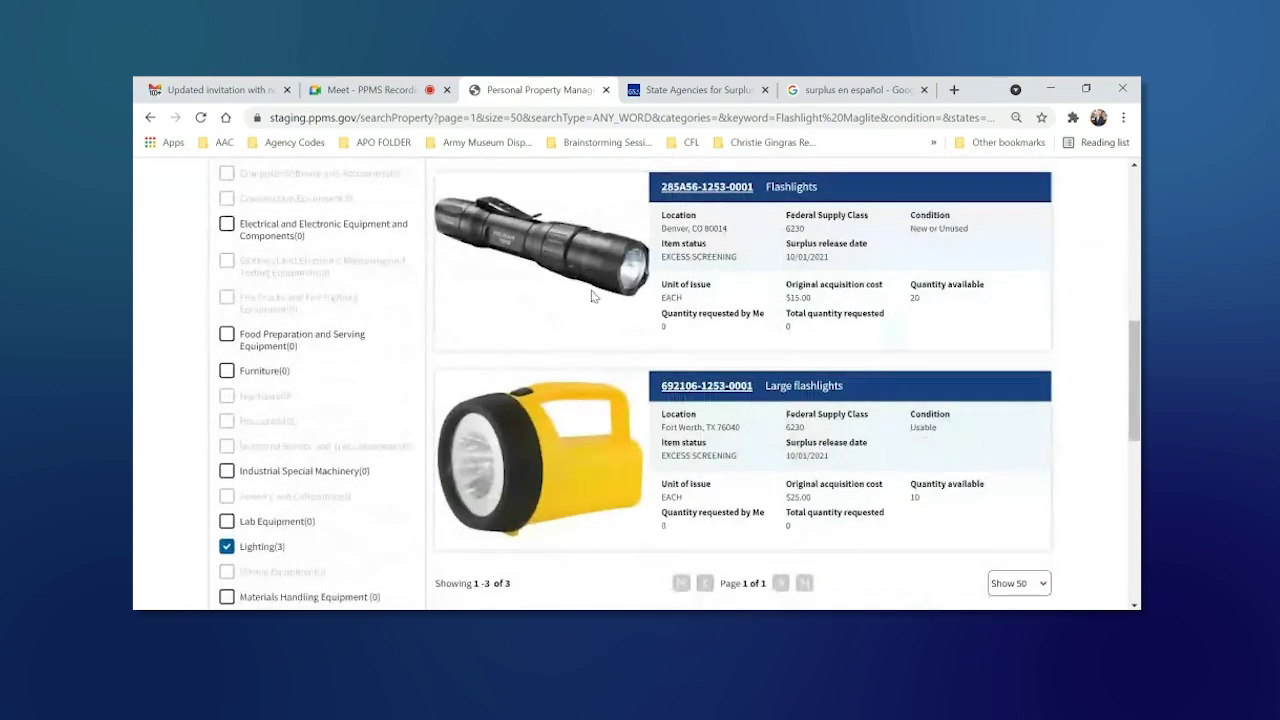
scroll(586, 315, up, 10)
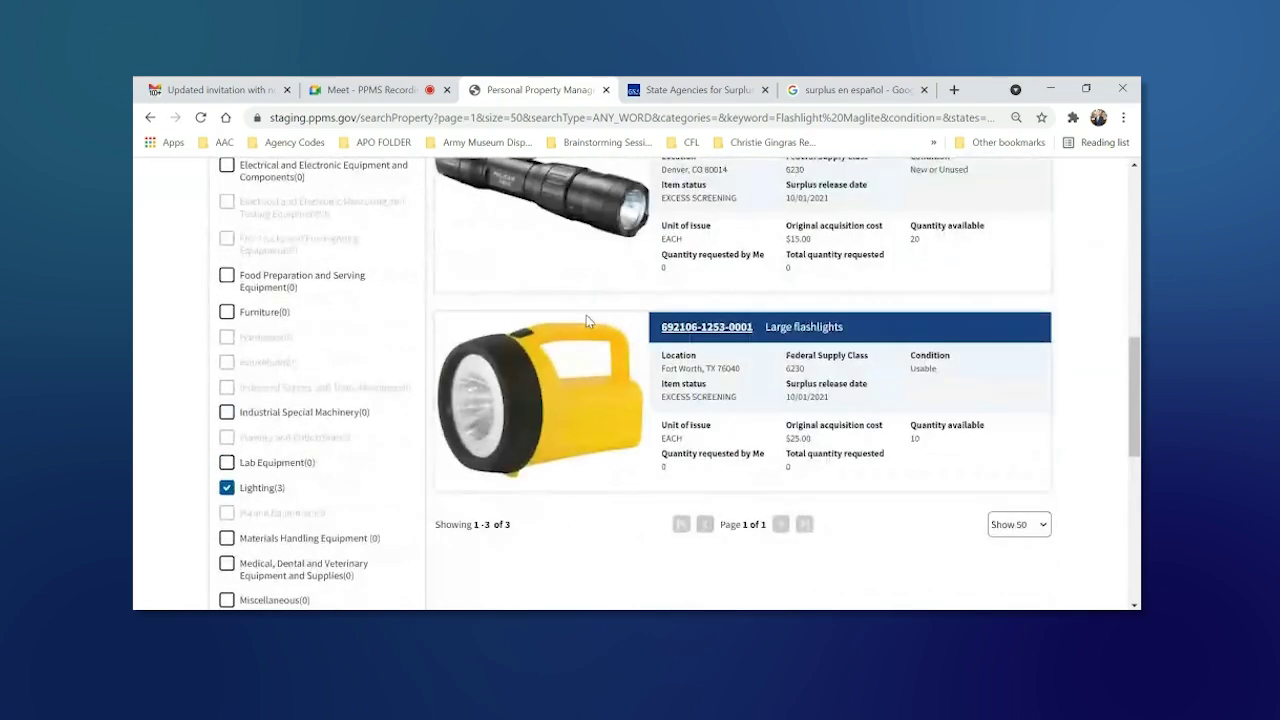